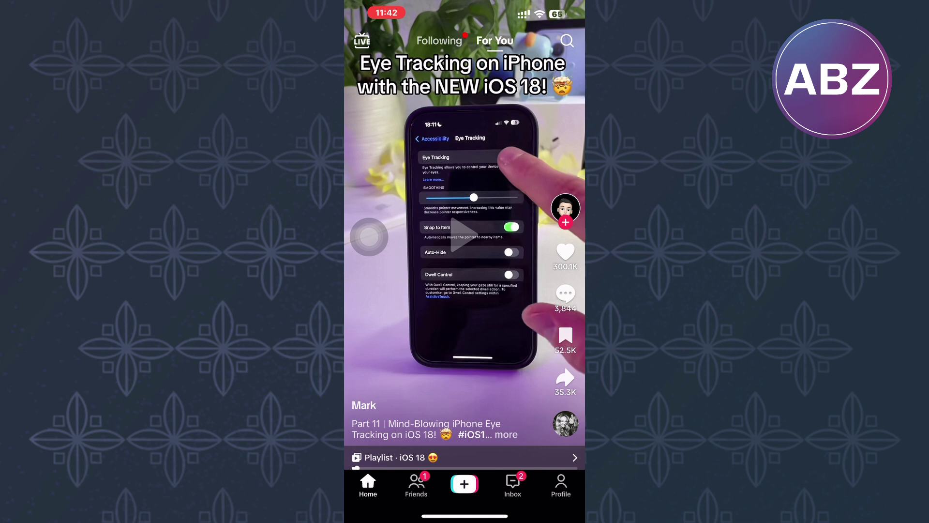
Like the Eye Tracking on iPhone video in the For You feed
{"action": "double_click", "coordinate": [486, 312]}
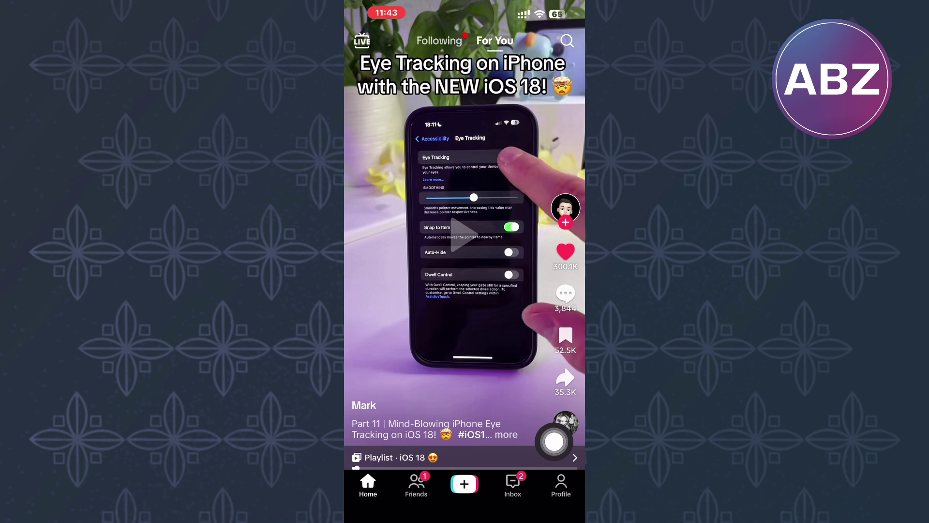
Go to the Tech Central profile to reach its followers-only fabric video
{"action": "left_click", "coordinate": [564, 491]}
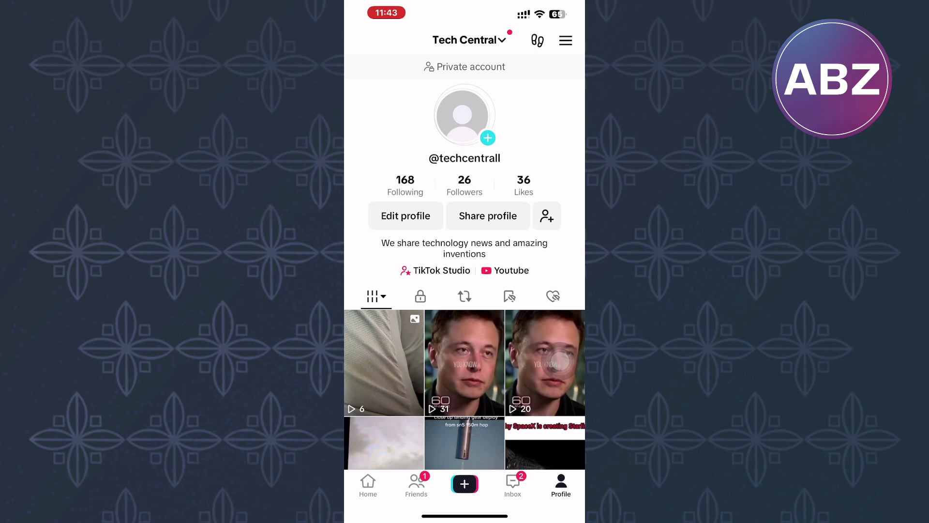
{"action": "scroll", "coordinate": [557, 360], "scroll_direction": "down", "scroll_amount": 1}
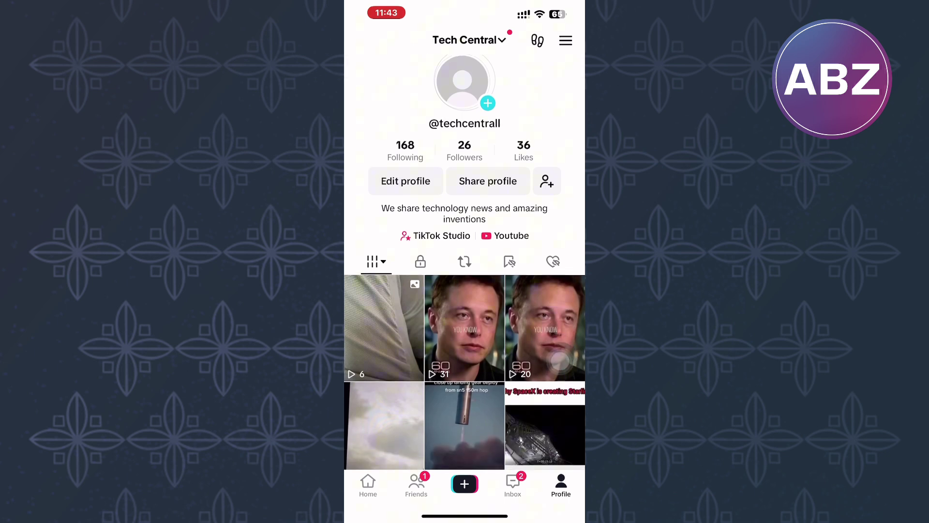
{"action": "scroll", "coordinate": [464, 327], "scroll_direction": "down", "scroll_amount": 1}
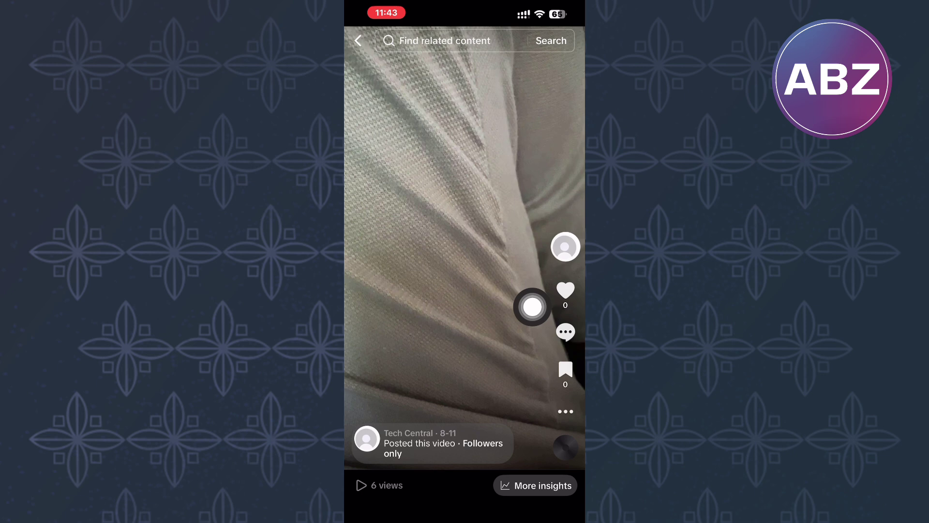
Bring up the fabric video's share sheet with its privacy and delete options
{"action": "left_click", "coordinate": [565, 411]}
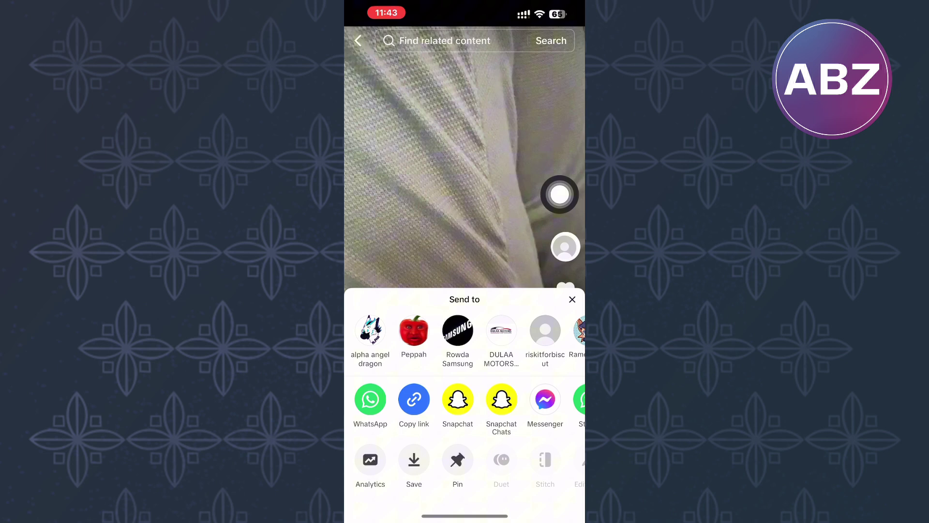
{"action": "scroll", "coordinate": [465, 464], "scroll_direction": "right", "scroll_amount": 5}
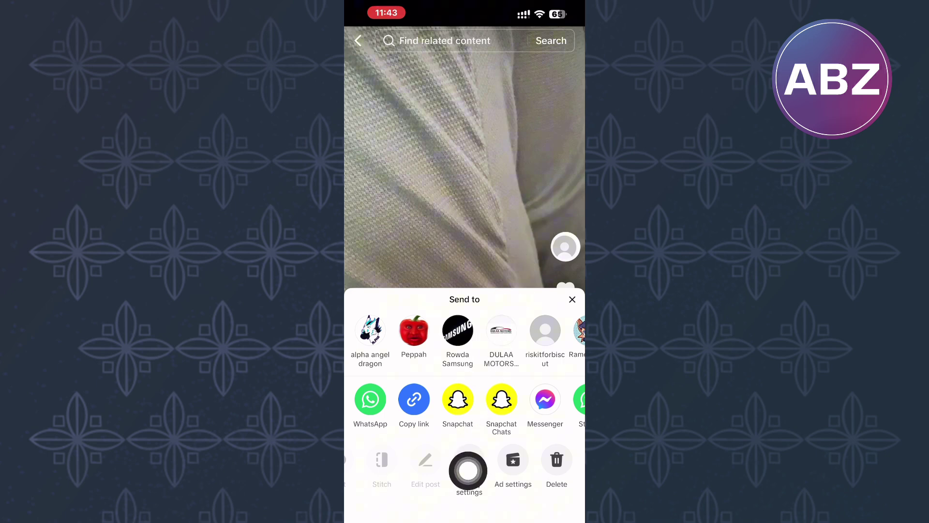
Set the fabric video's audience to Only you and close the privacy sheet
{"action": "left_click", "coordinate": [469, 464]}
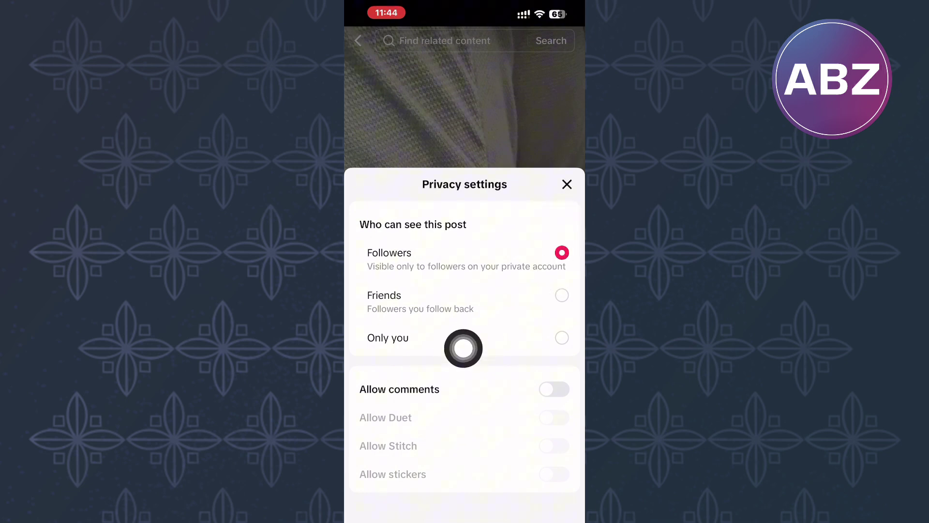
{"action": "left_click", "coordinate": [465, 338]}
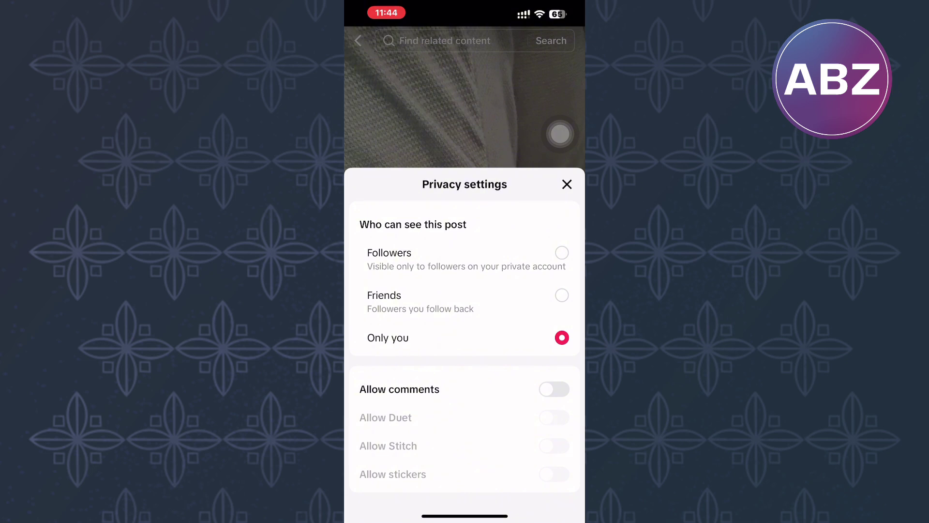
{"action": "left_click", "coordinate": [567, 184]}
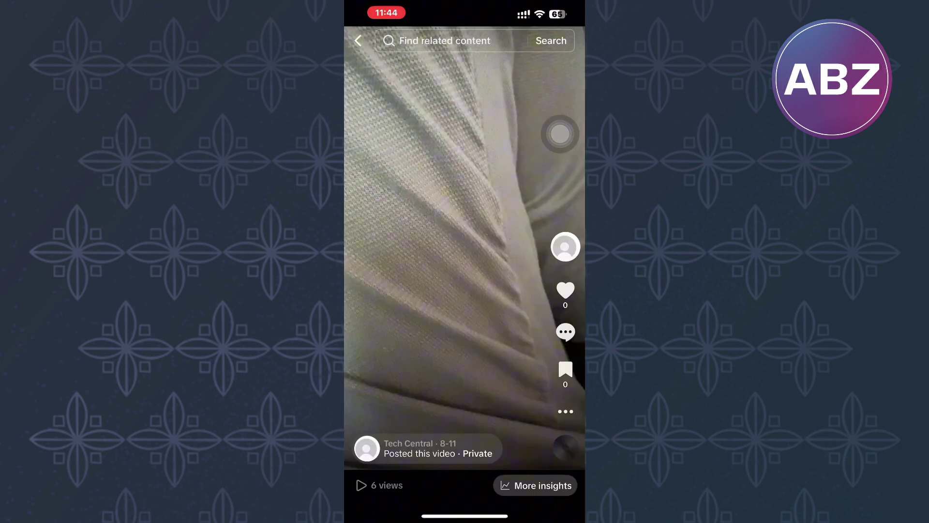
Go back to the Tech Central profile and open its account menu
{"action": "left_click", "coordinate": [358, 40]}
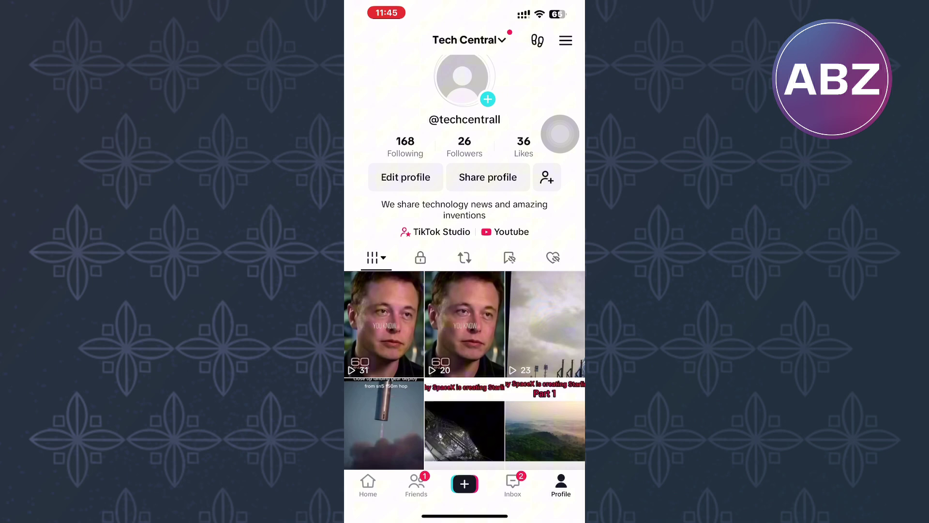
{"action": "left_click_drag", "start_coordinate": [560, 133], "coordinate": [567, 44]}
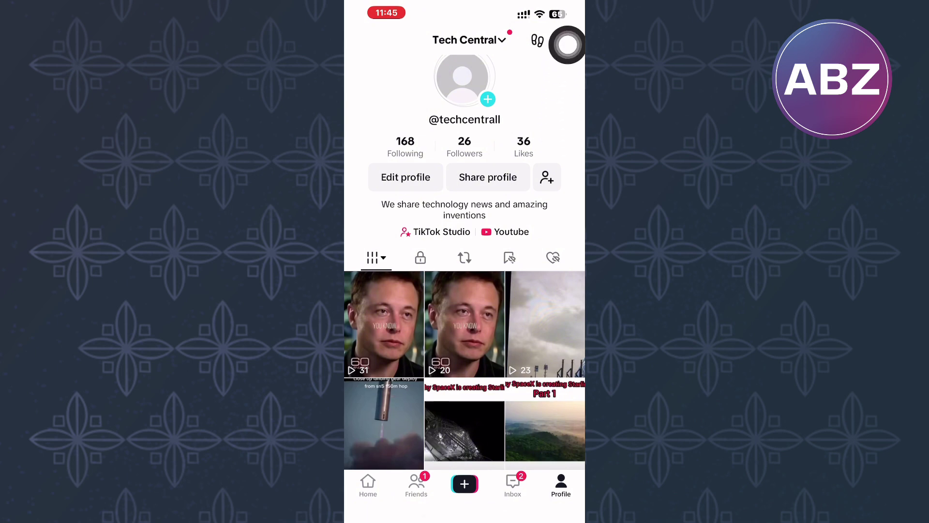
{"action": "left_click", "coordinate": [565, 41]}
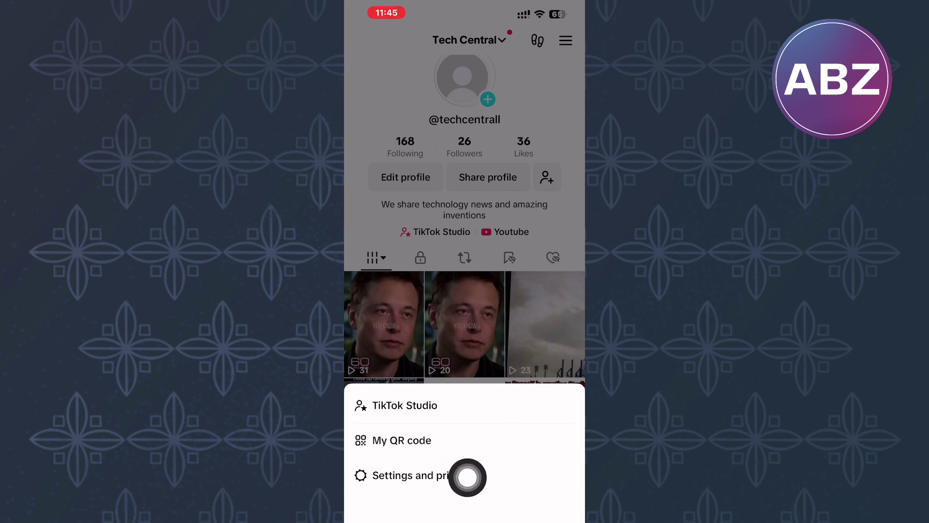
Open Settings and privacy from the account menu
{"action": "left_click", "coordinate": [421, 475]}
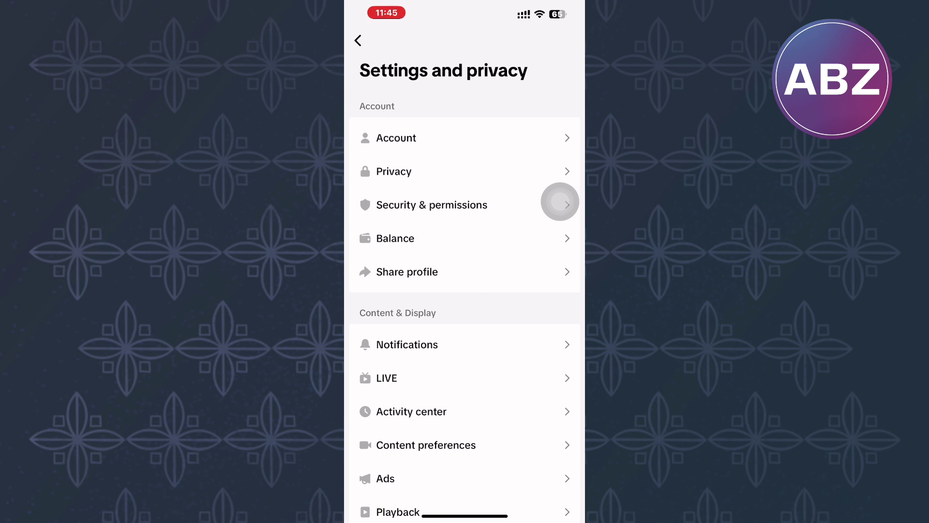
Open the Privacy section to check the Private account toggle is on
{"action": "left_click", "coordinate": [432, 170]}
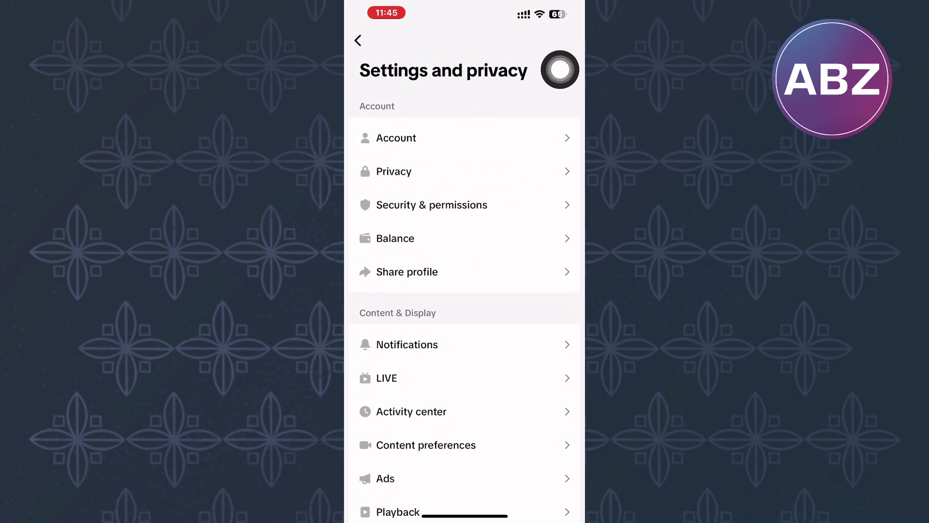